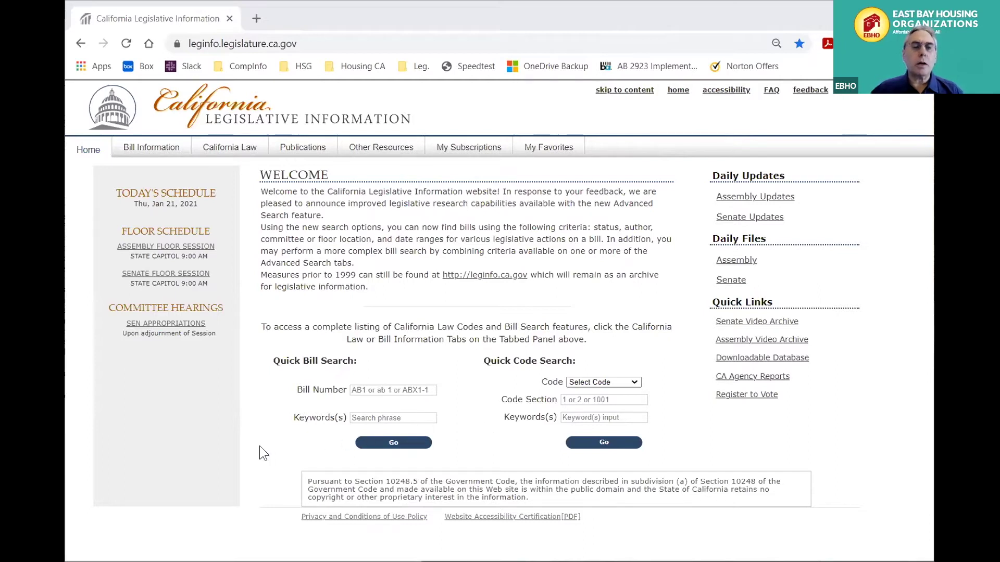
Step: Open the Bill Search form under Bill Information in the browser
{"action": "left_click", "coordinate": [152, 149]}
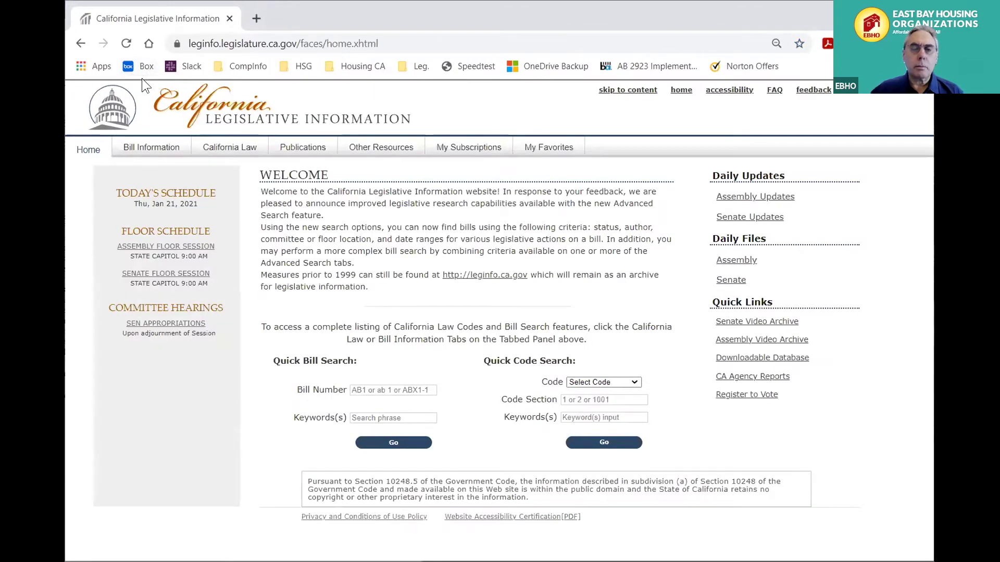
{"action": "left_click", "coordinate": [152, 150]}
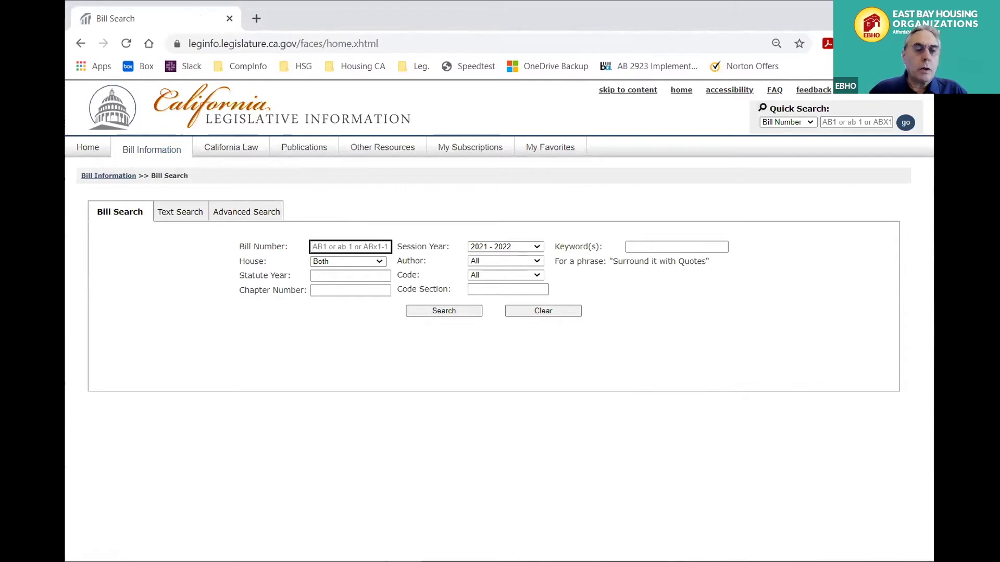
{"action": "key", "text": "alt+Tab"}
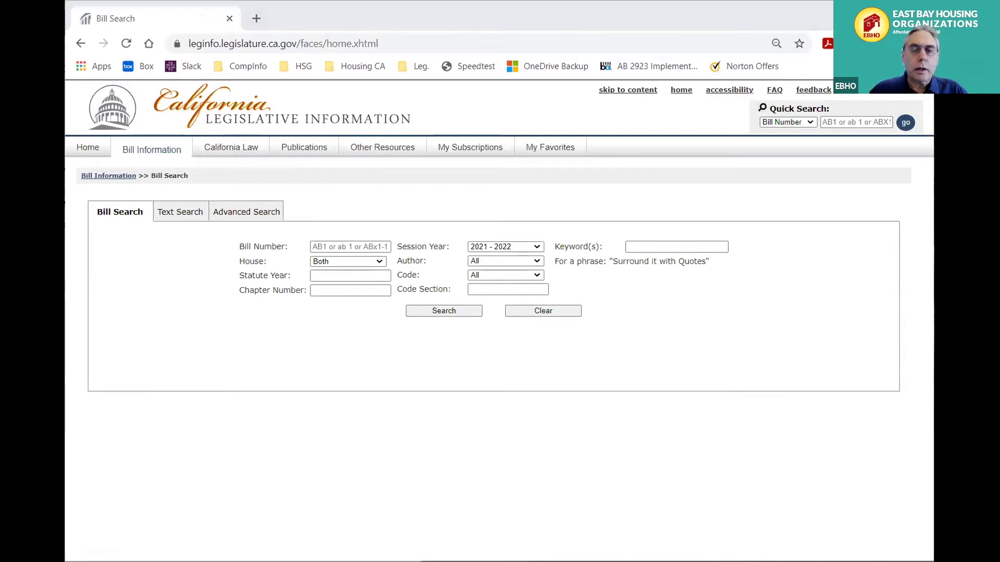
{"action": "left_click", "coordinate": [331, 268]}
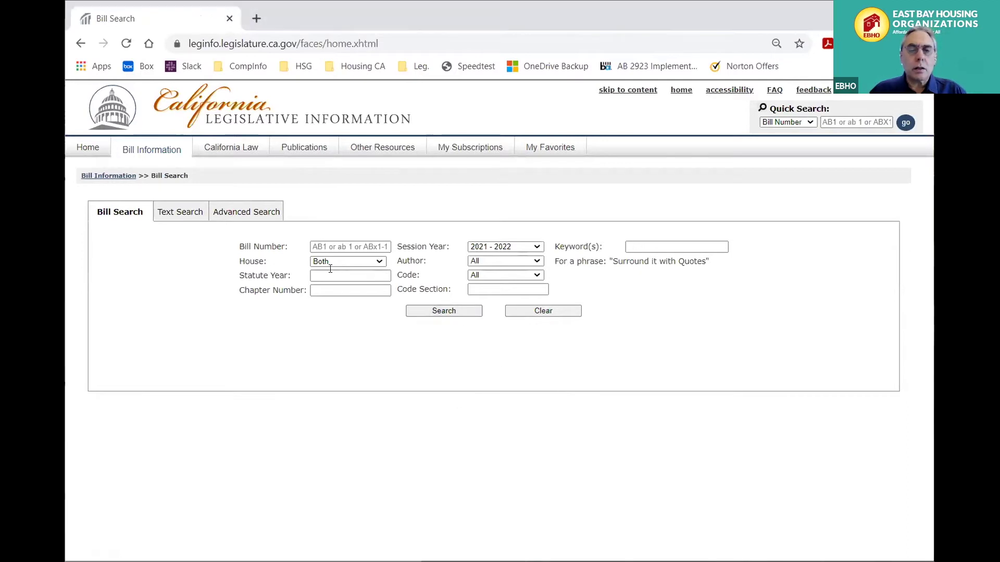
Step: Look up bill 'ab 15' by number to open the Tenant Stabilization Act of 2021 text
{"action": "left_click", "coordinate": [357, 247]}
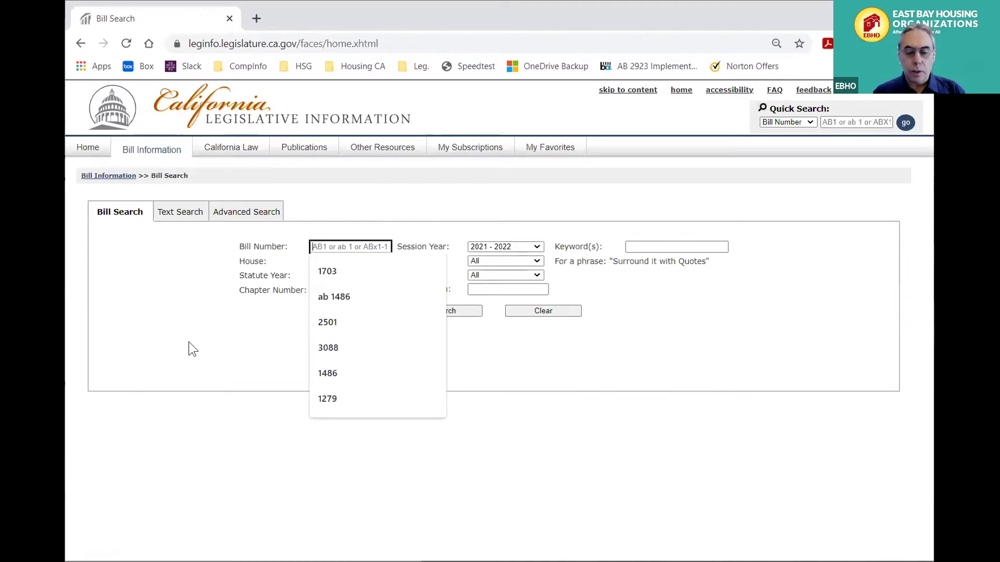
{"action": "type", "text": "a"}
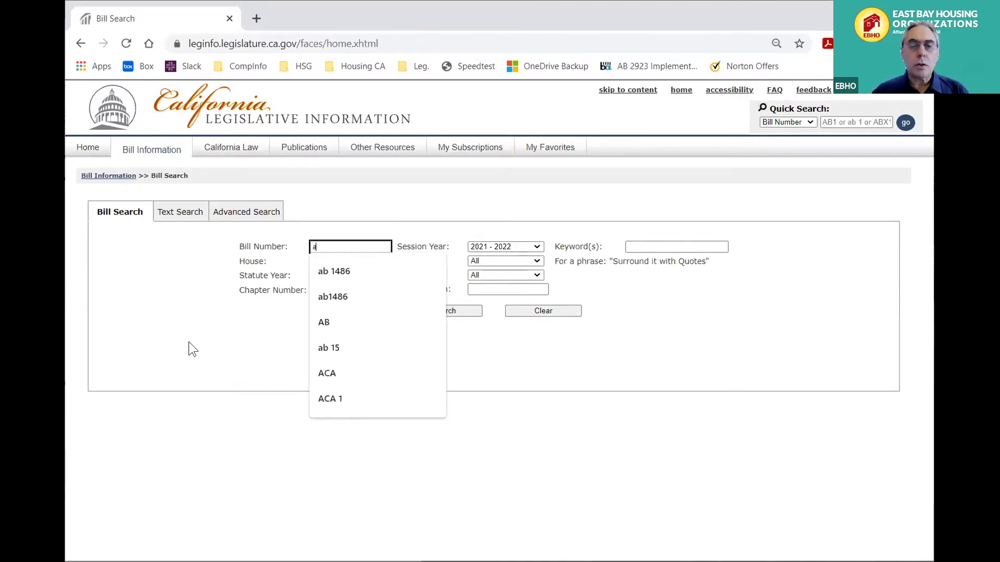
{"action": "type", "text": "b 1"}
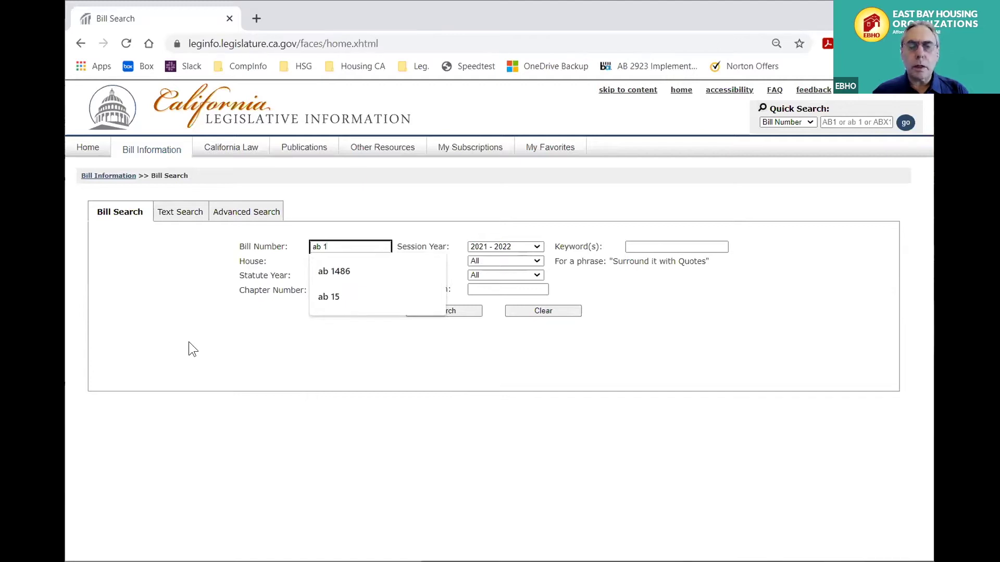
{"action": "type", "text": "5"}
{"action": "key", "text": "Left"}
{"action": "key", "text": "Left"}
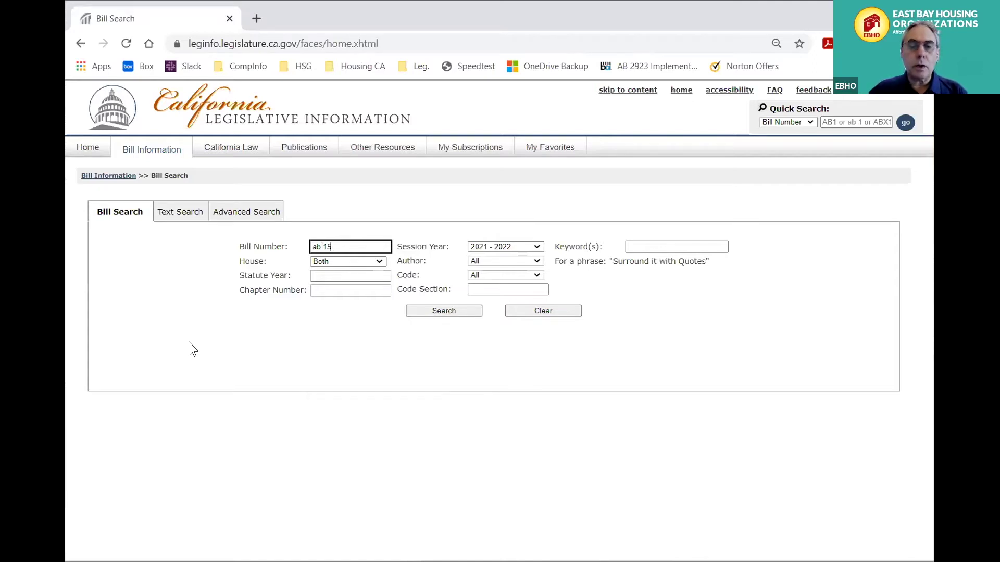
{"action": "key", "text": "Return"}
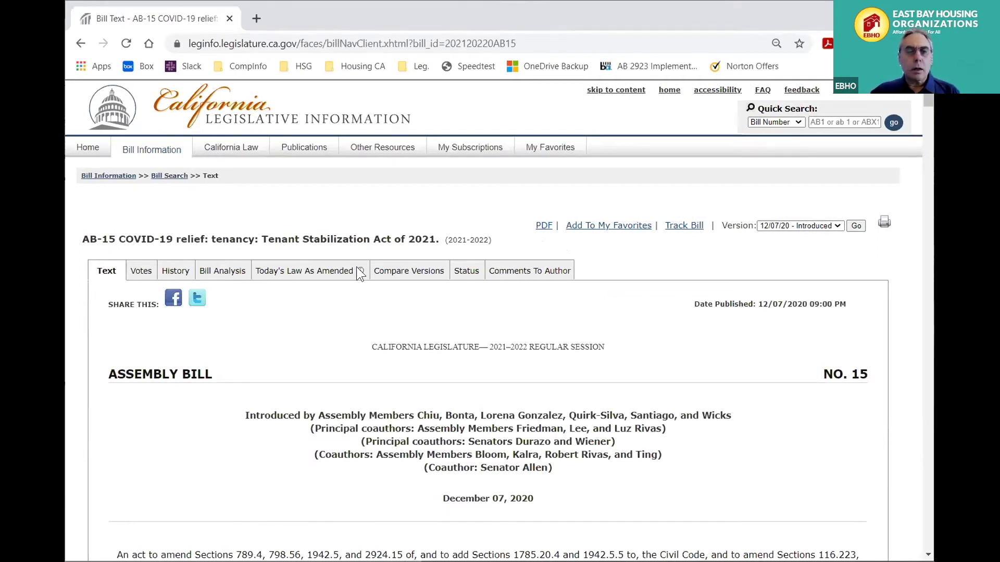
Step: Go back to an empty Bill Search form via the breadcrumb
{"action": "left_click", "coordinate": [164, 177]}
{"action": "left_click", "coordinate": [323, 244]}
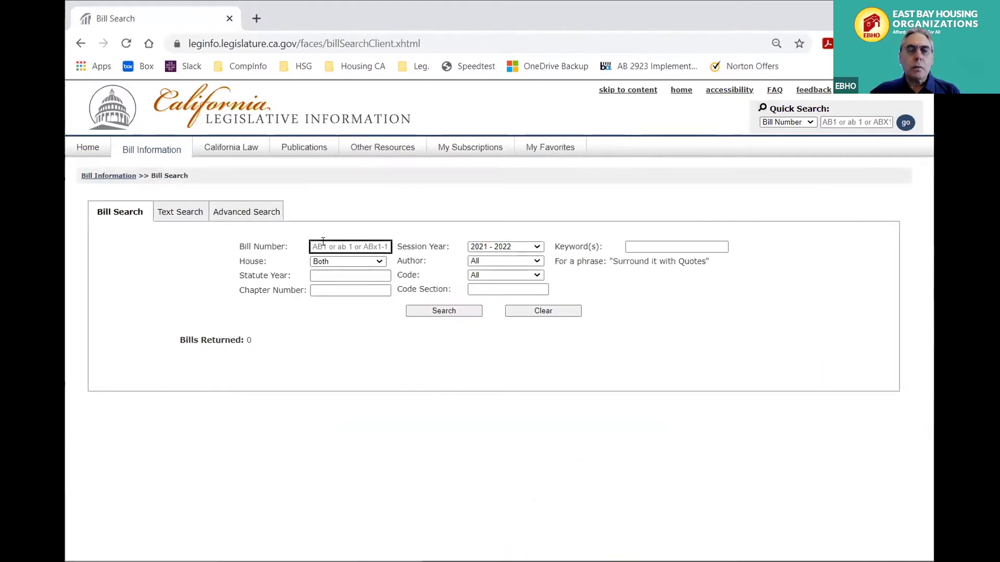
{"action": "left_click", "coordinate": [107, 497]}
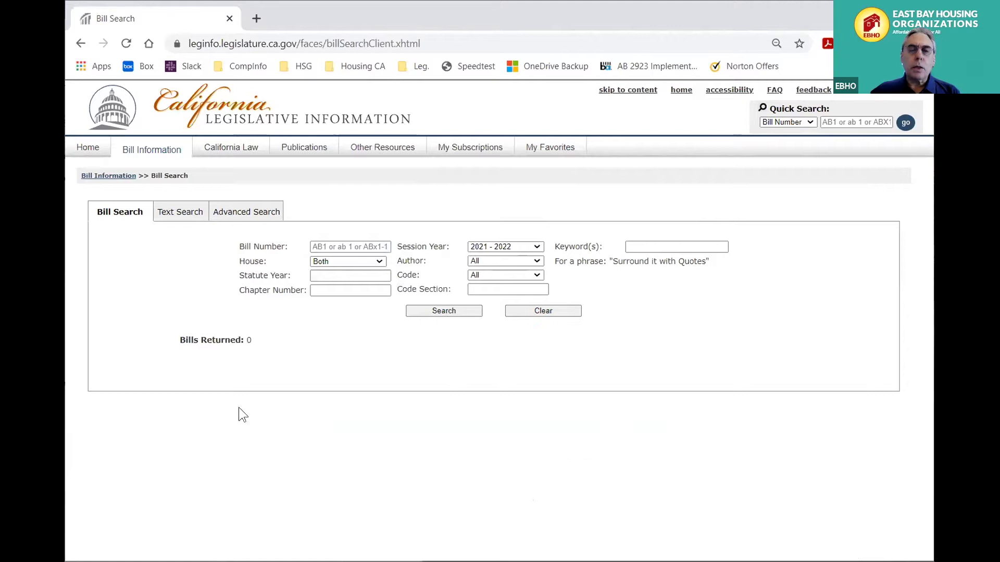
{"action": "left_click", "coordinate": [340, 247]}
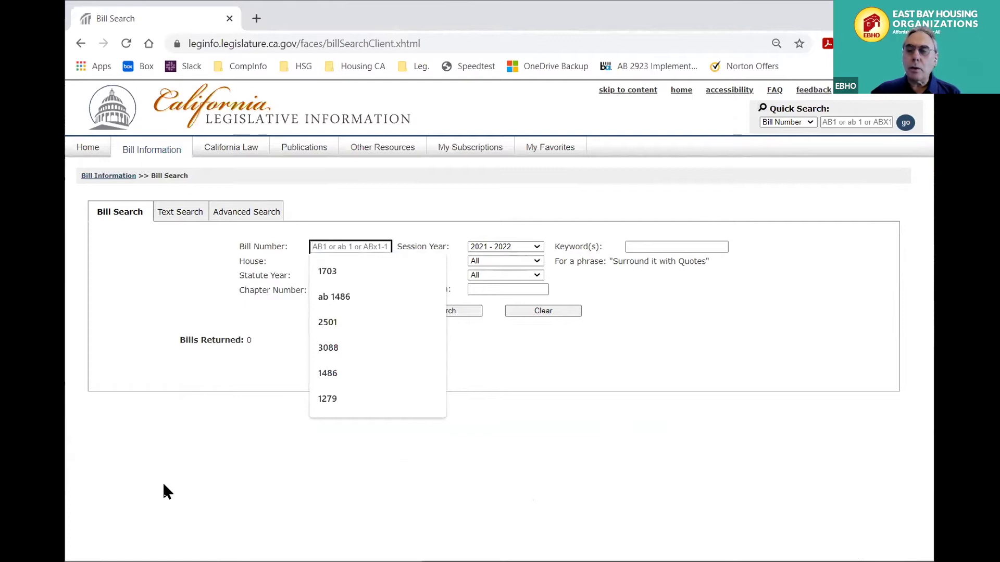
{"action": "type", "text": "1"}
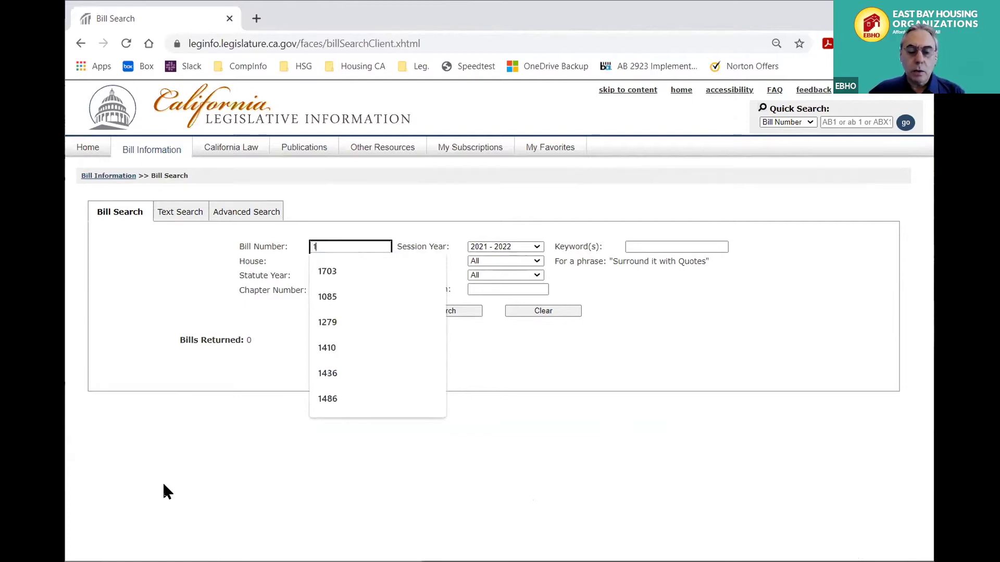
{"action": "type", "text": "5"}
{"action": "key", "text": "Return"}
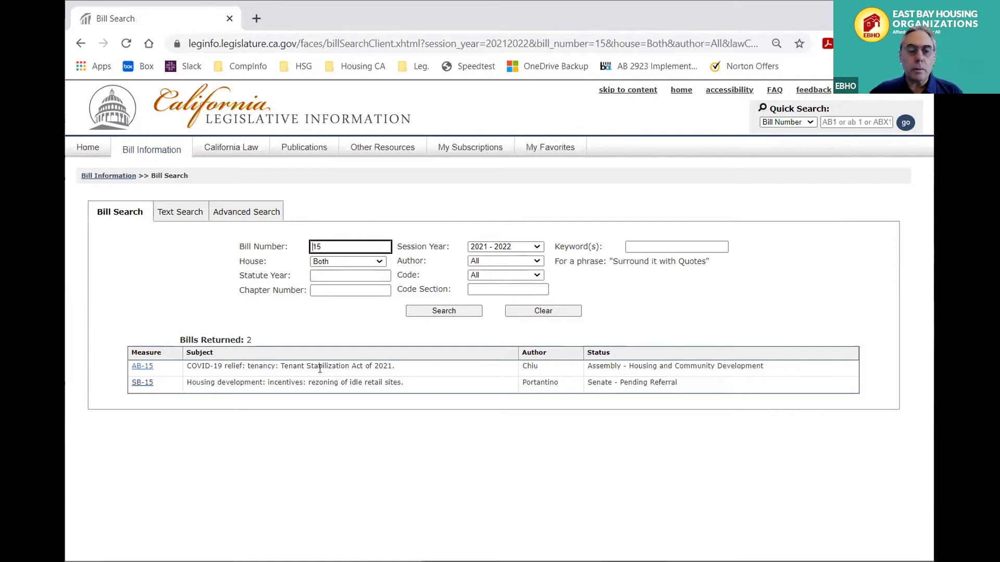
{"action": "left_click", "coordinate": [142, 368]}
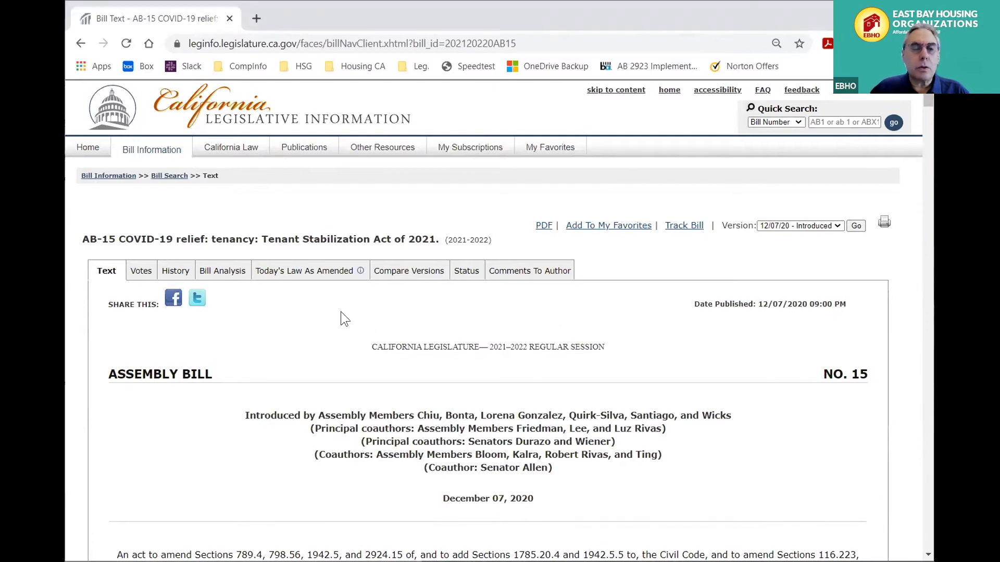
{"action": "left_click", "coordinate": [176, 177]}
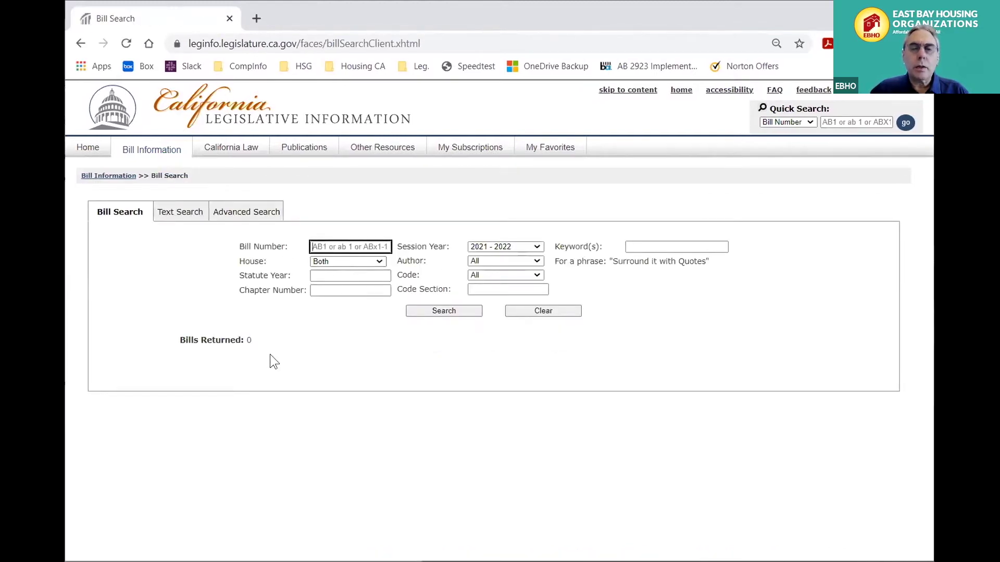
Step: Restrict the Bill Search to a single legislator in the Author dropdown
{"action": "left_click", "coordinate": [487, 259]}
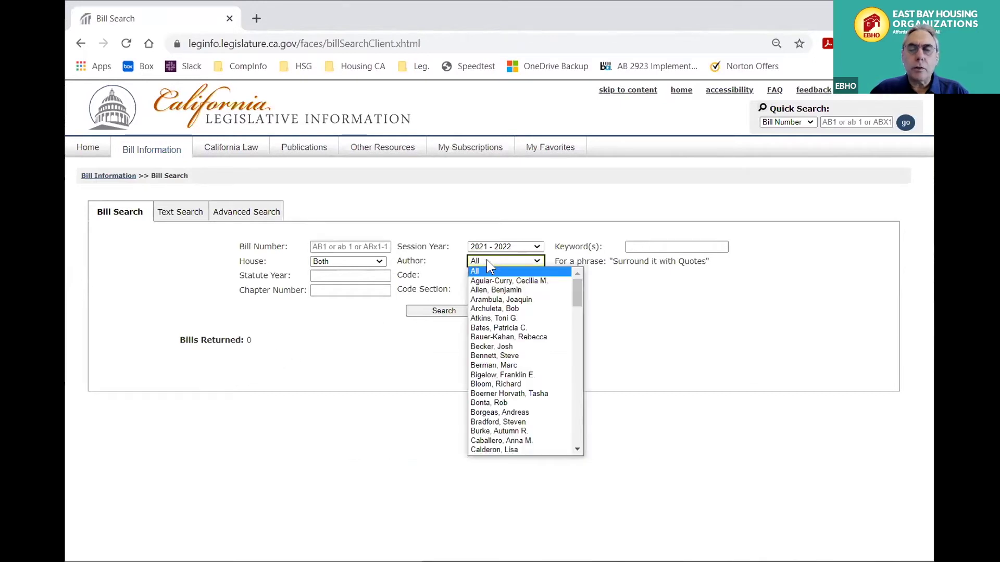
{"action": "left_click_drag", "start_coordinate": [577, 297], "coordinate": [568, 435]}
{"action": "scroll", "coordinate": [565, 429], "scroll_direction": "down", "scroll_amount": 5}
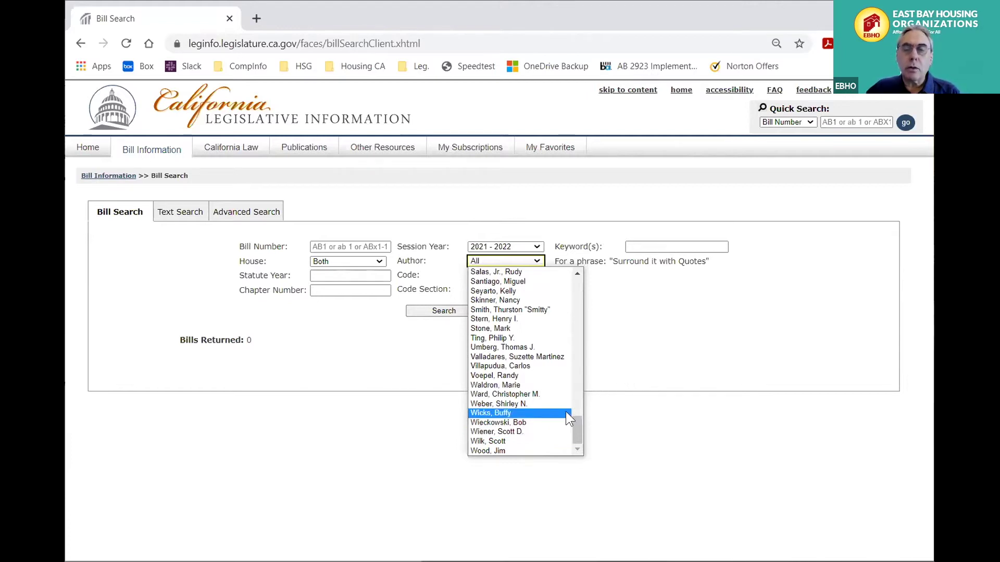
{"action": "left_click", "coordinate": [503, 300]}
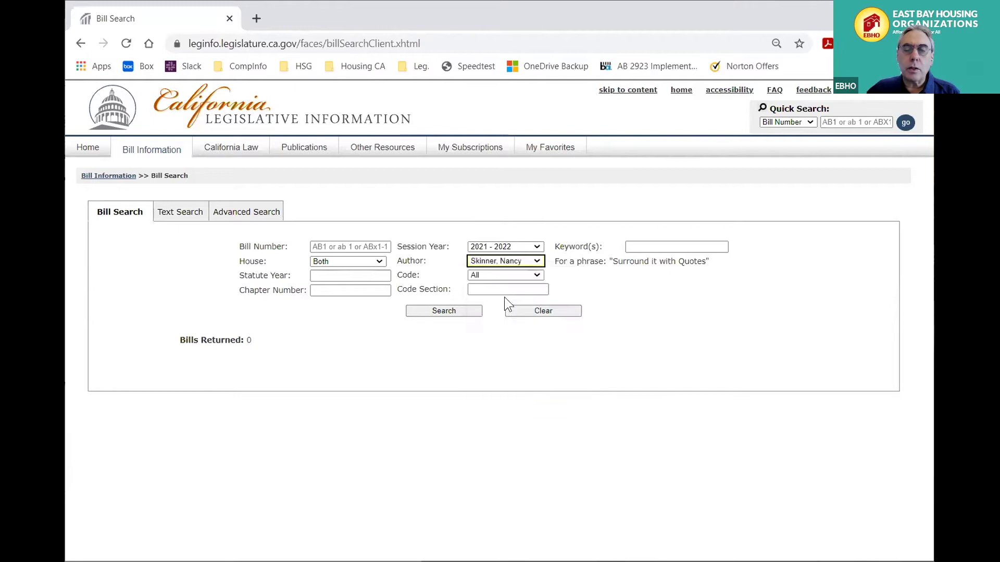
Step: Run the author search, scroll through the 111 returned bills, then clear the form
{"action": "left_click", "coordinate": [460, 310]}
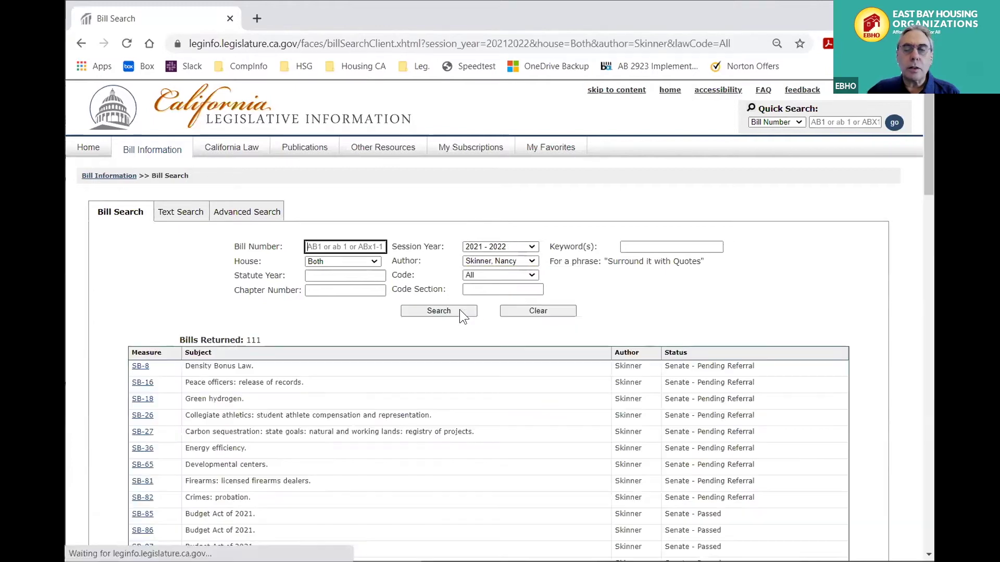
{"action": "scroll", "coordinate": [438, 379], "scroll_direction": "down", "scroll_amount": 2}
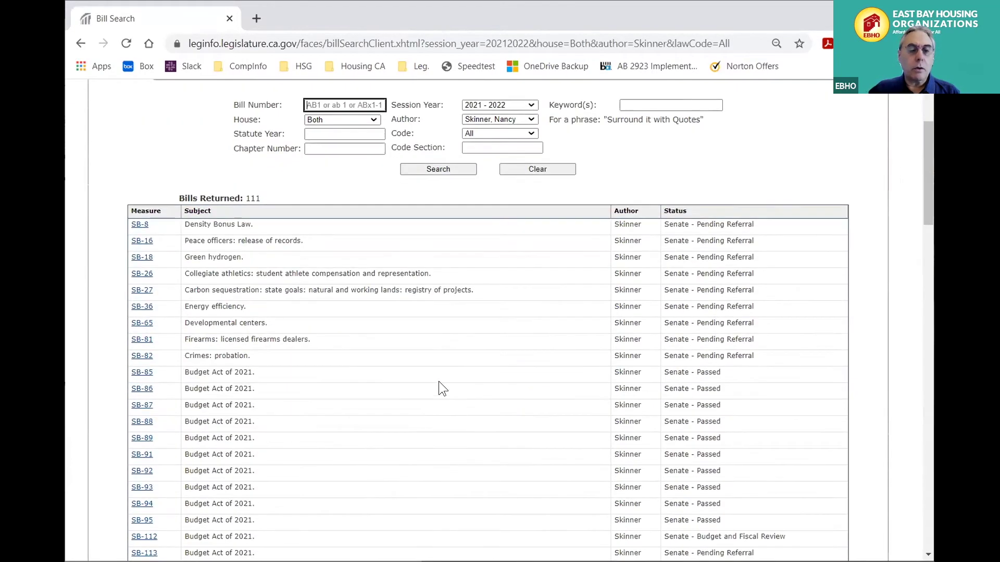
{"action": "scroll", "coordinate": [438, 381], "scroll_direction": "down", "scroll_amount": 4}
{"action": "scroll", "coordinate": [440, 384], "scroll_direction": "up", "scroll_amount": 5}
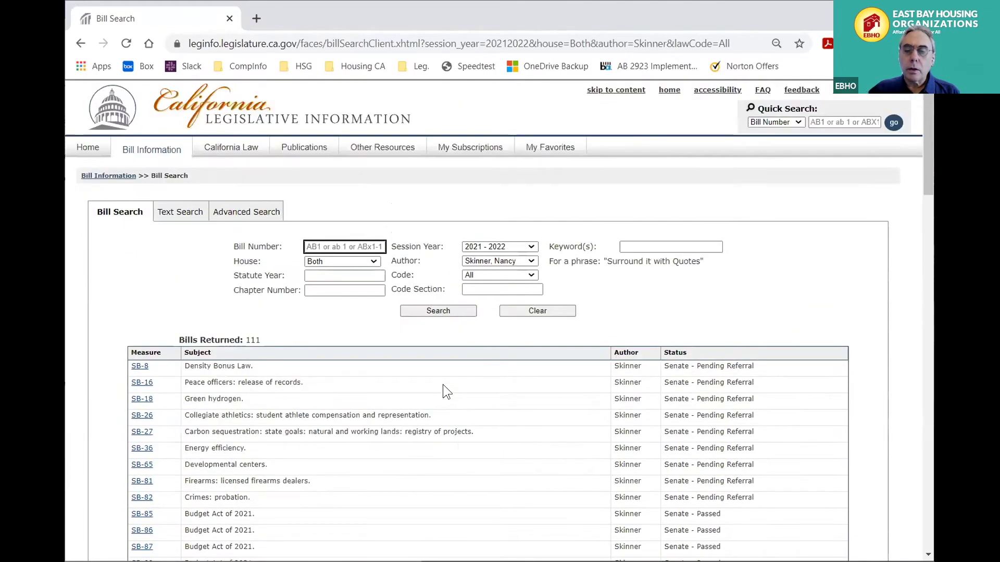
{"action": "scroll", "coordinate": [444, 385], "scroll_direction": "down", "scroll_amount": 3}
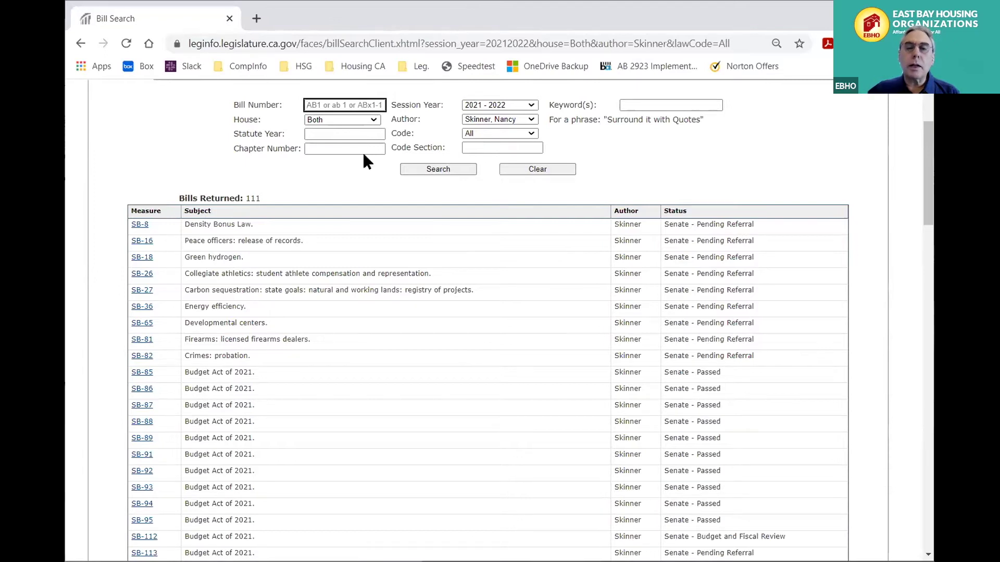
{"action": "left_click", "coordinate": [515, 166]}
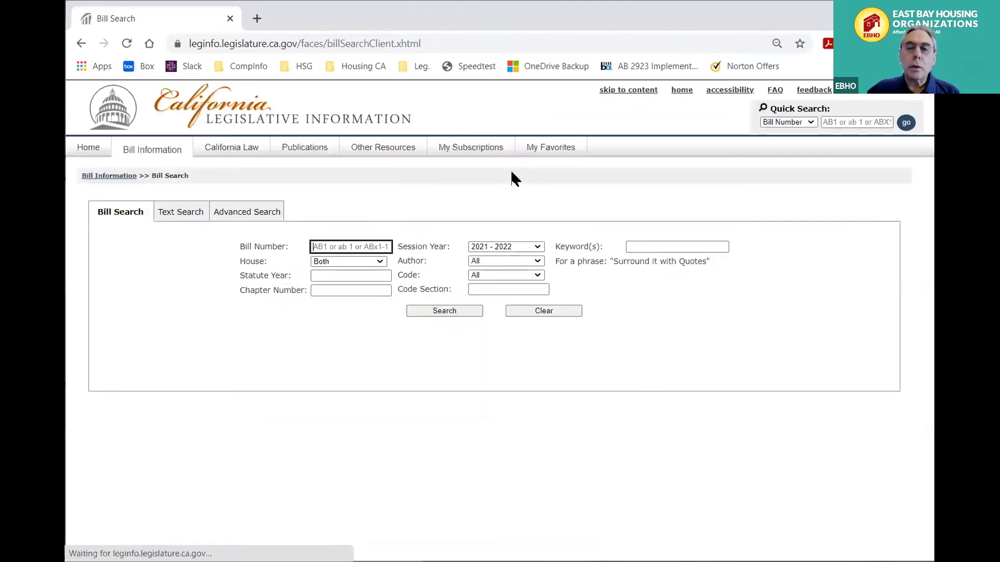
Step: Search 2021 - 2022 bills for Code GOV section 54220, which returns 0 bills
{"action": "left_click", "coordinate": [498, 275]}
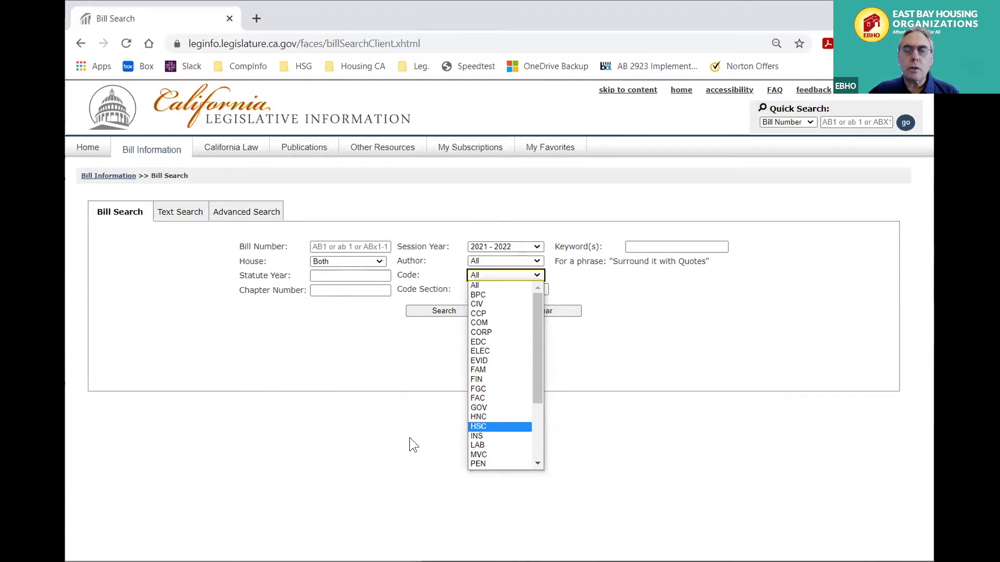
{"action": "left_click", "coordinate": [479, 407]}
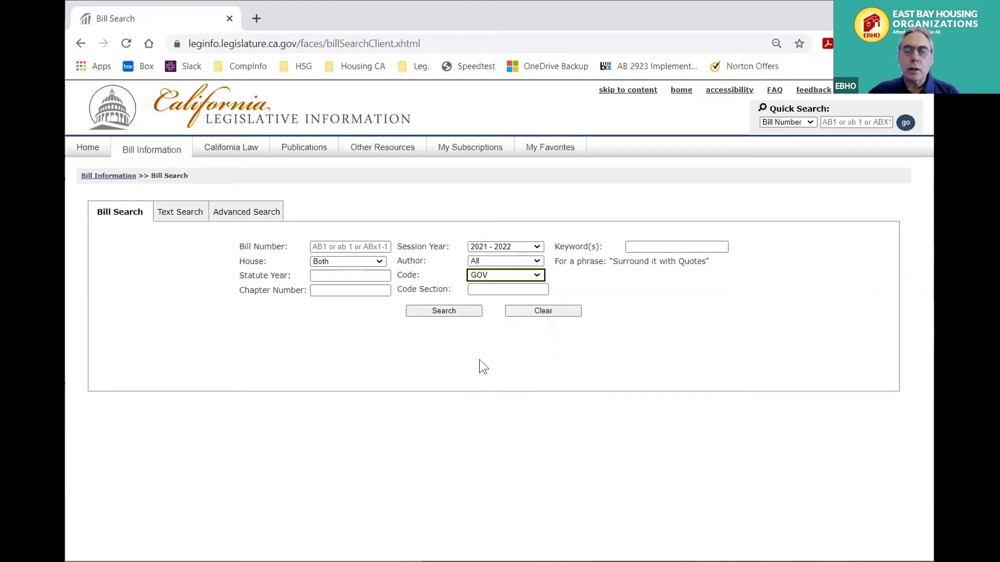
{"action": "left_click", "coordinate": [493, 289]}
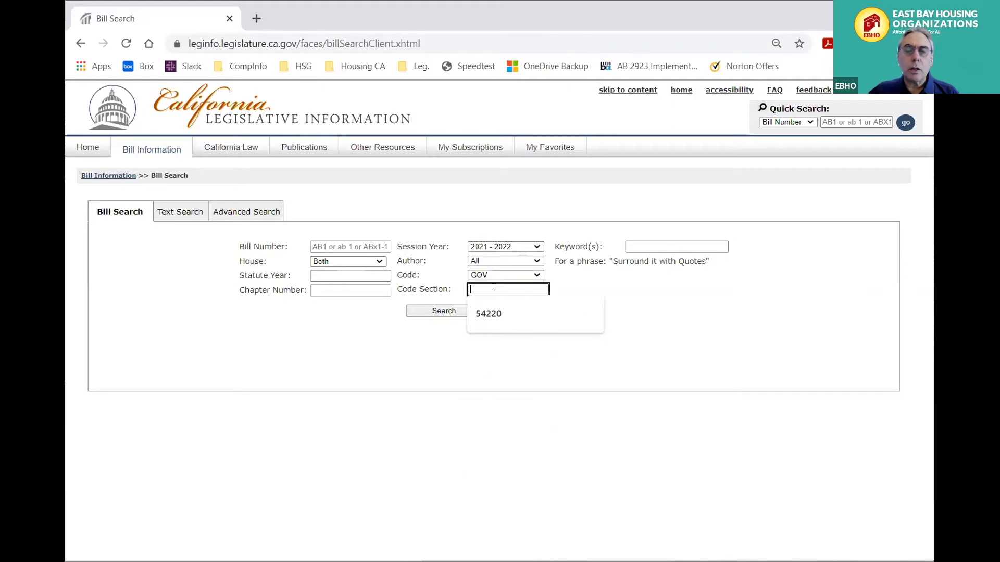
{"action": "left_click", "coordinate": [487, 313]}
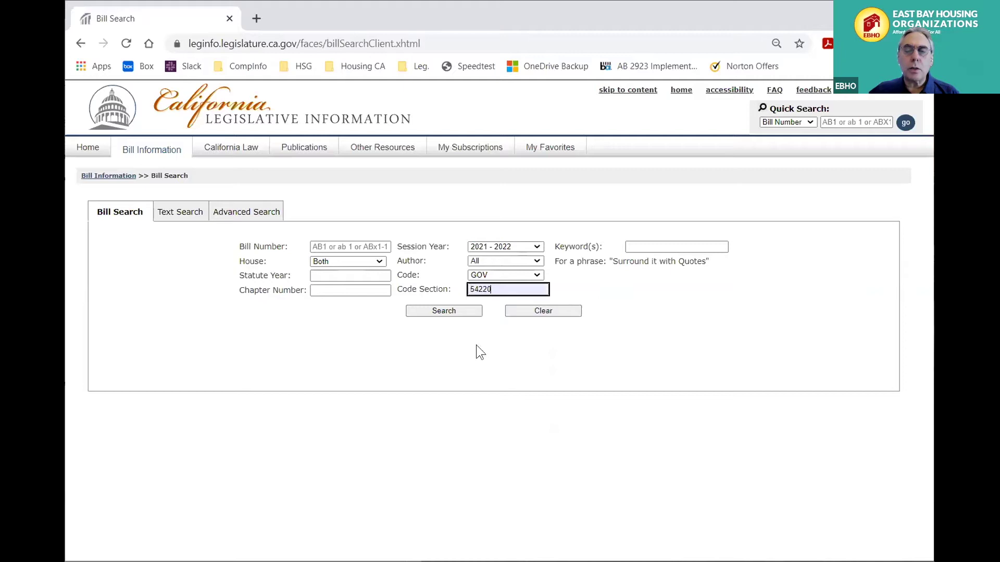
{"action": "left_click", "coordinate": [459, 312]}
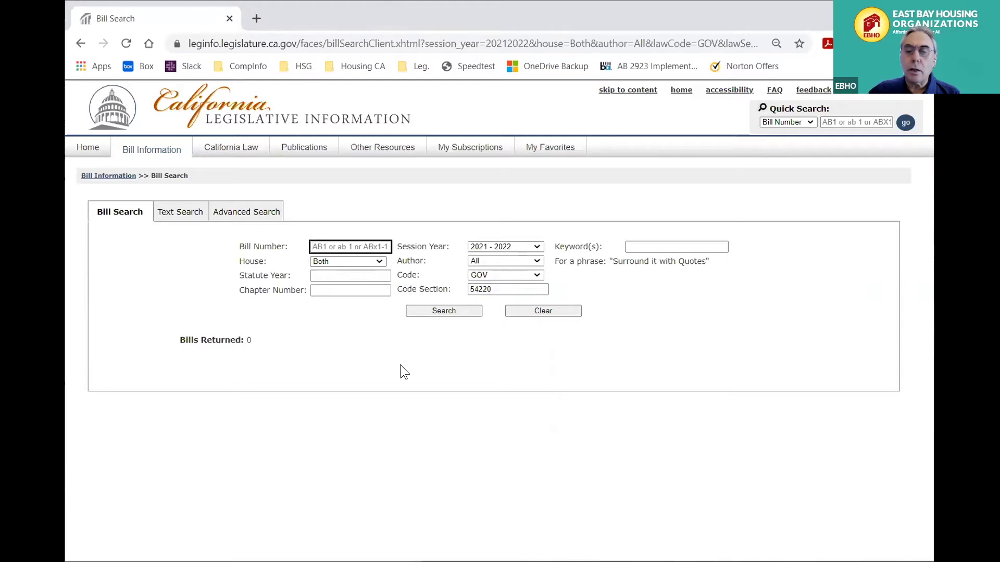
{"action": "left_click", "coordinate": [487, 244]}
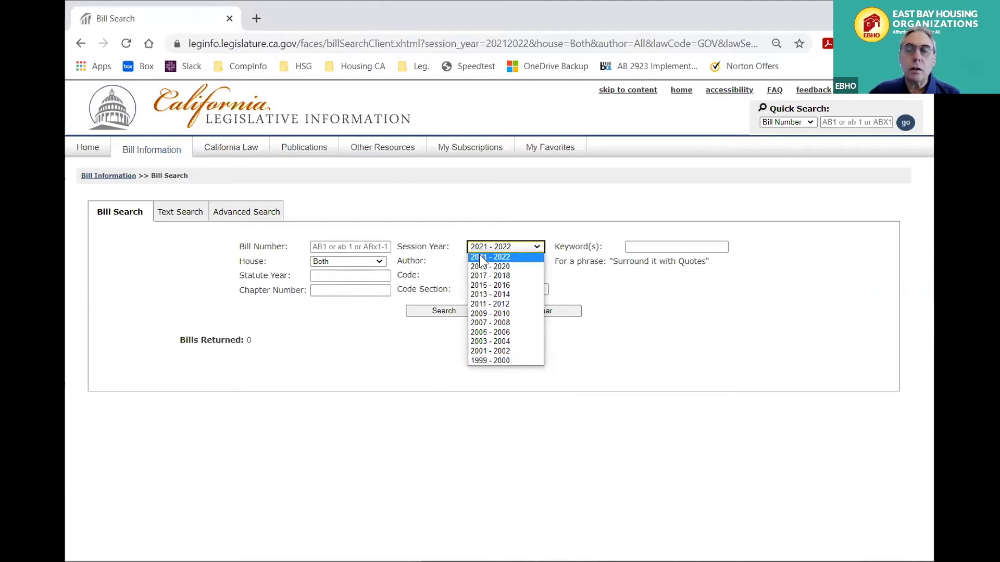
Step: Search the 2019 - 2020 session for bill number 1486 to open AB-1486 Surplus land
{"action": "left_click", "coordinate": [480, 267]}
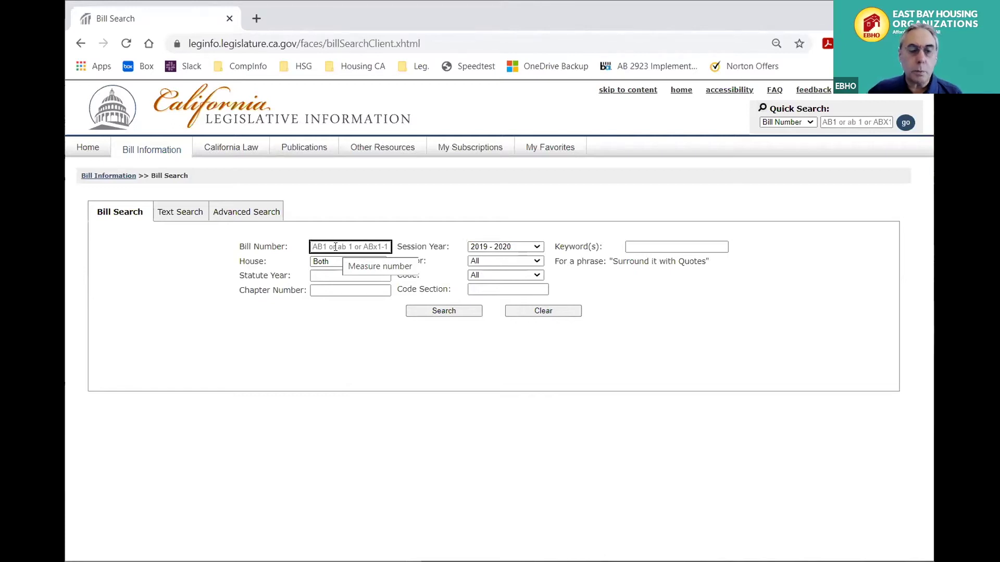
{"action": "type", "text": "14"}
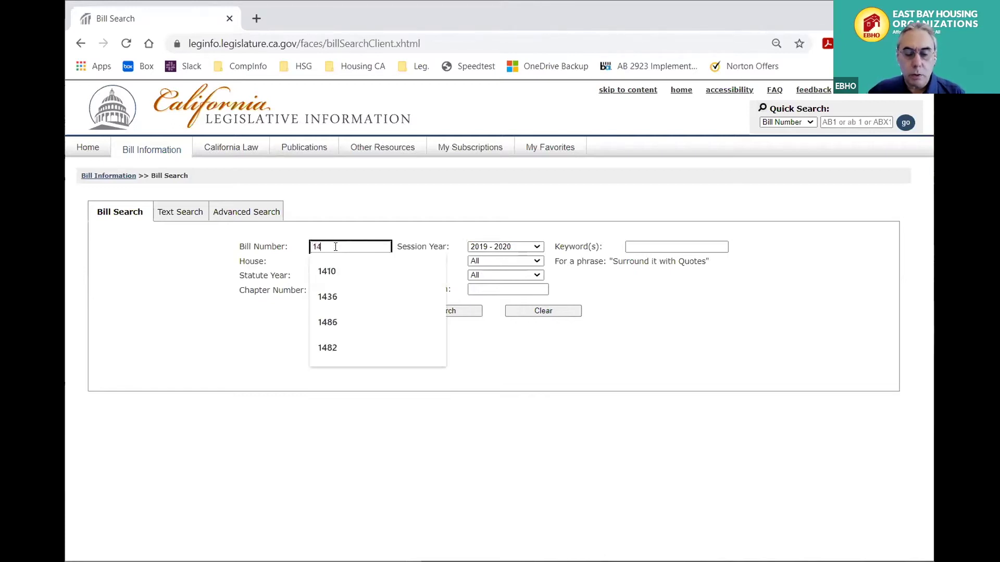
{"action": "type", "text": "86"}
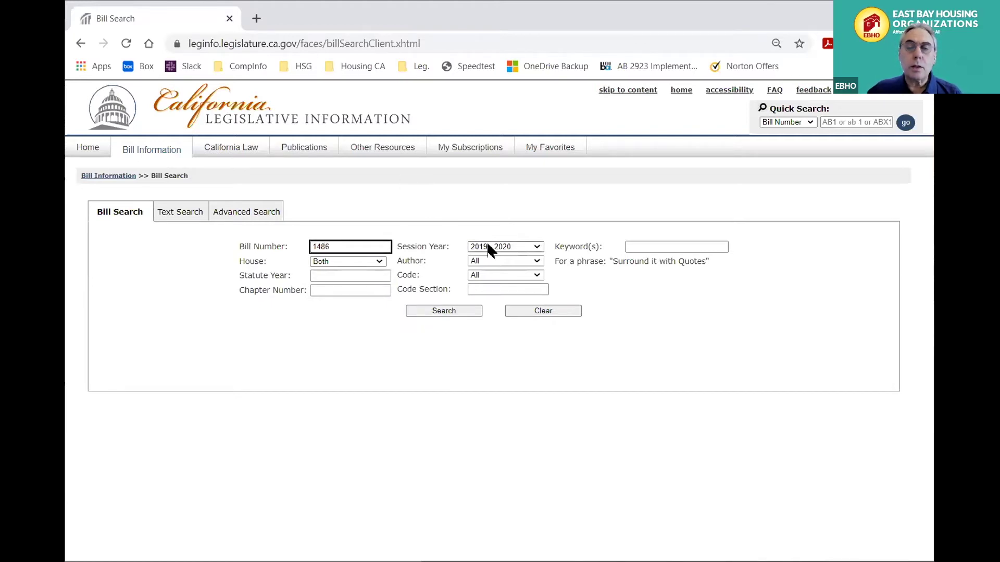
{"action": "left_click", "coordinate": [429, 311]}
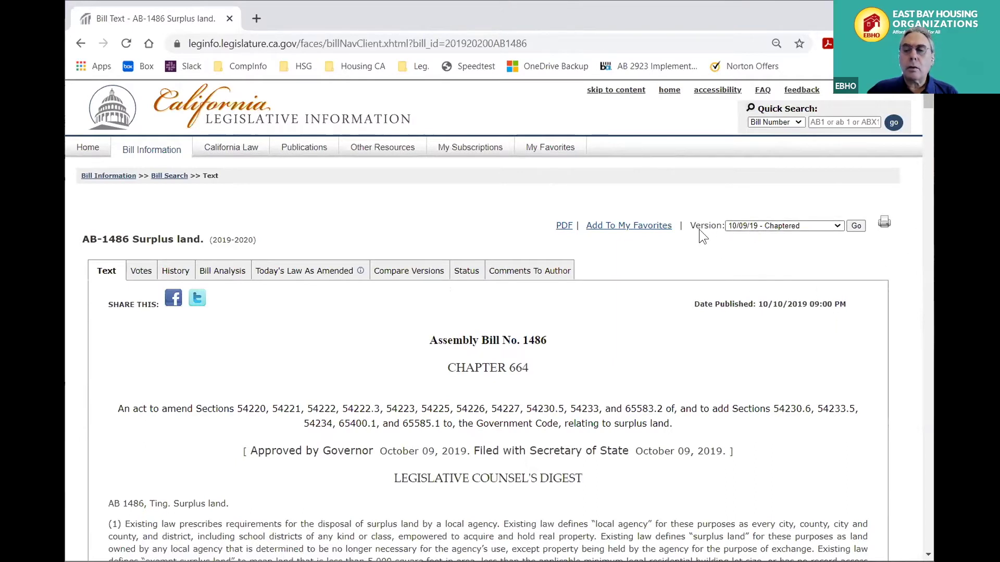
{"action": "left_click", "coordinate": [835, 225]}
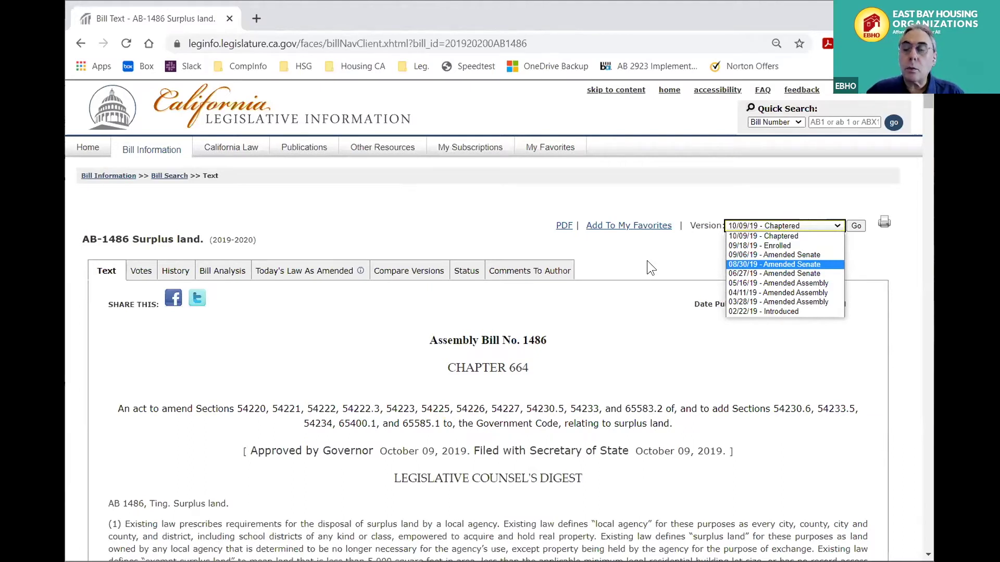
{"action": "left_click", "coordinate": [663, 216]}
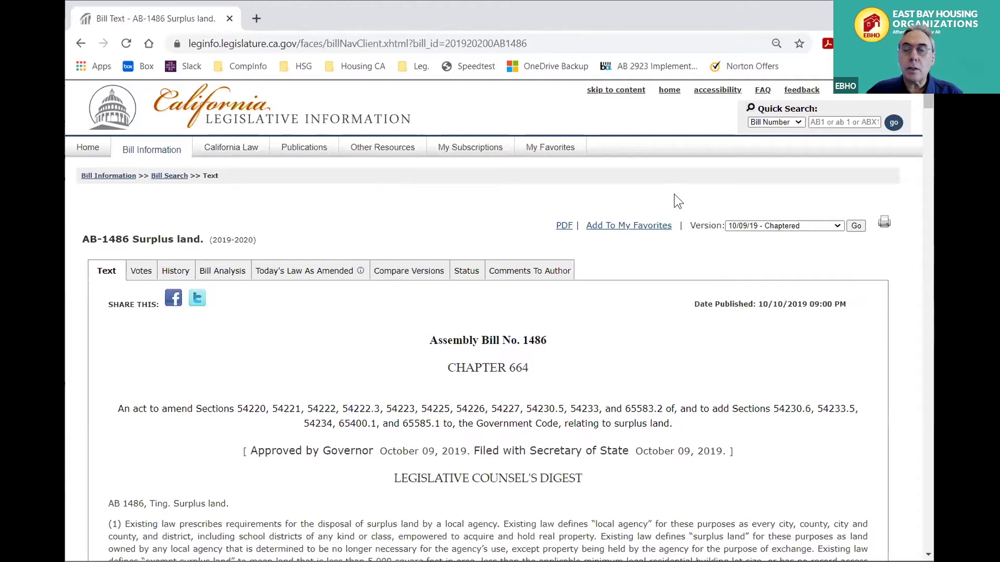